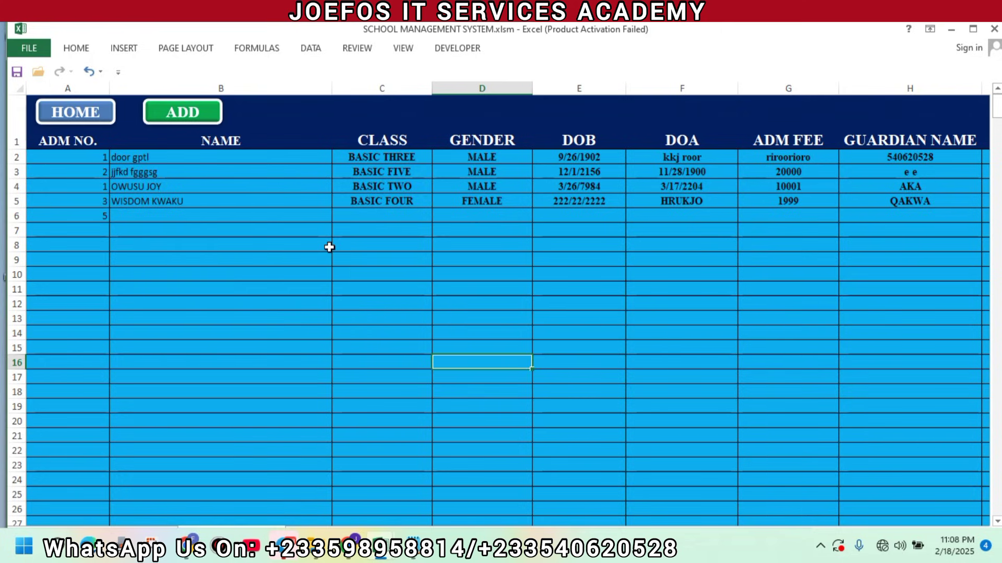
Open the student entry form to review the existing database list, then close it
{"action": "key", "text": "super"}
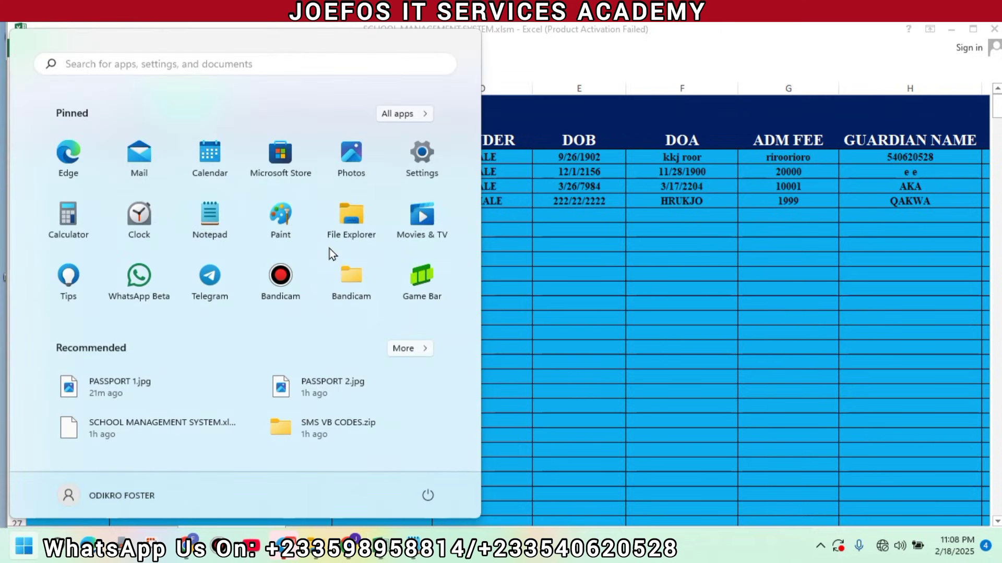
{"action": "key", "text": "super"}
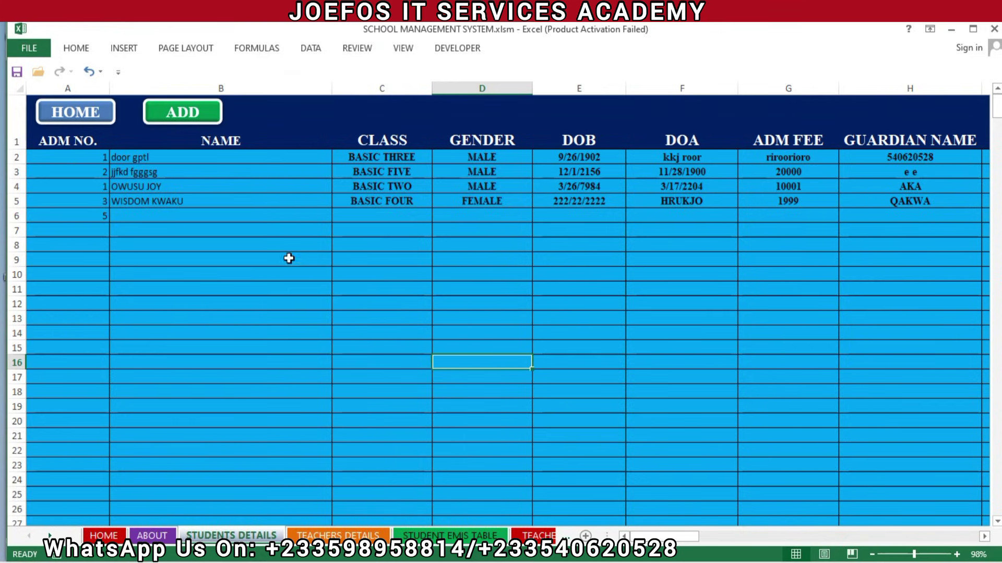
{"action": "left_click", "coordinate": [191, 110]}
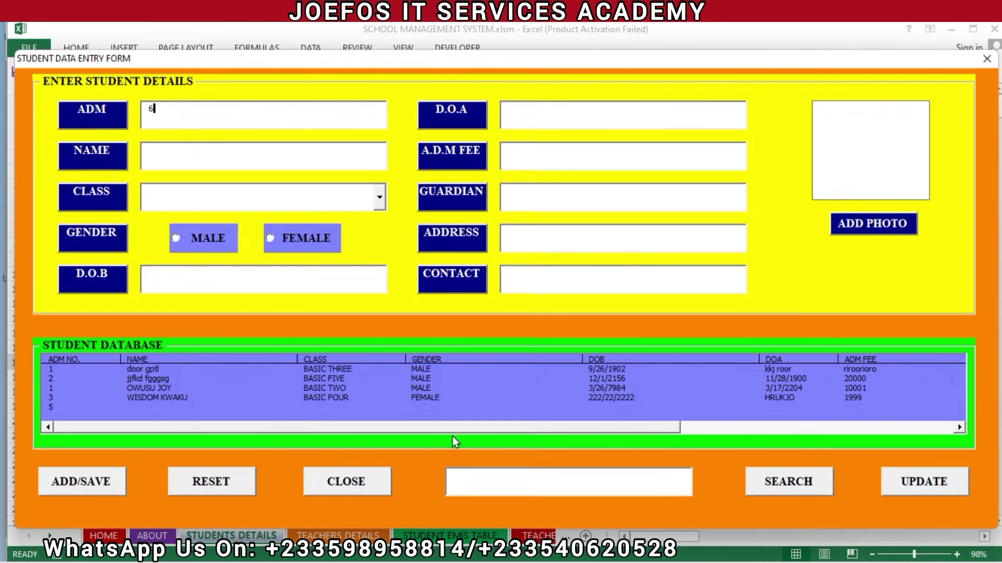
{"action": "left_click", "coordinate": [487, 425]}
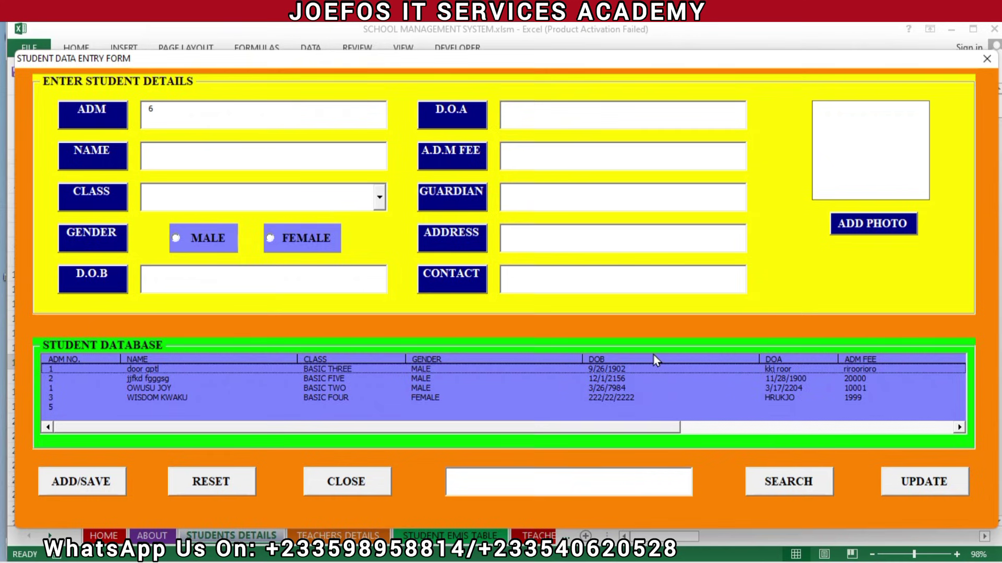
{"action": "left_click_drag", "start_coordinate": [629, 425], "coordinate": [509, 415]}
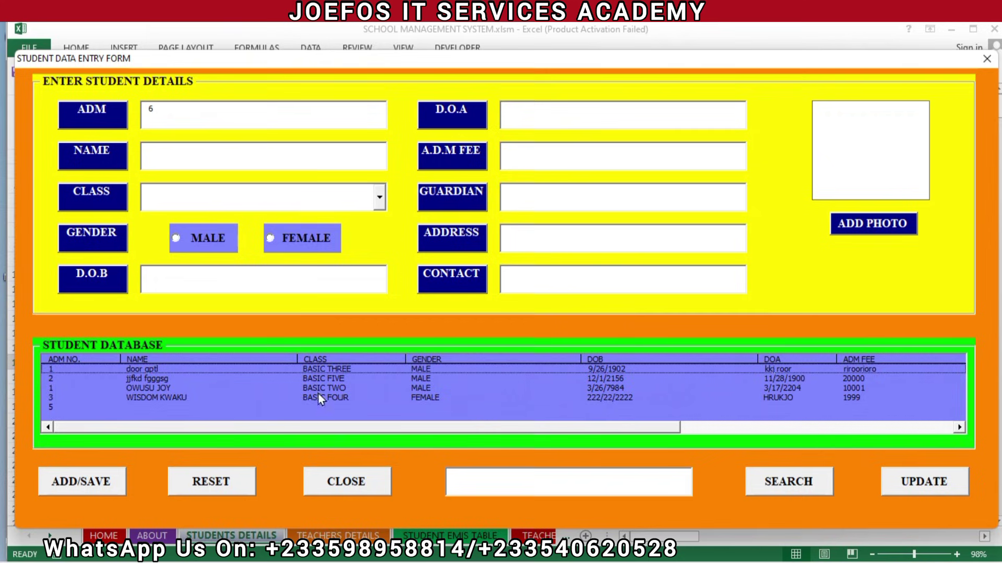
{"action": "left_click", "coordinate": [345, 480]}
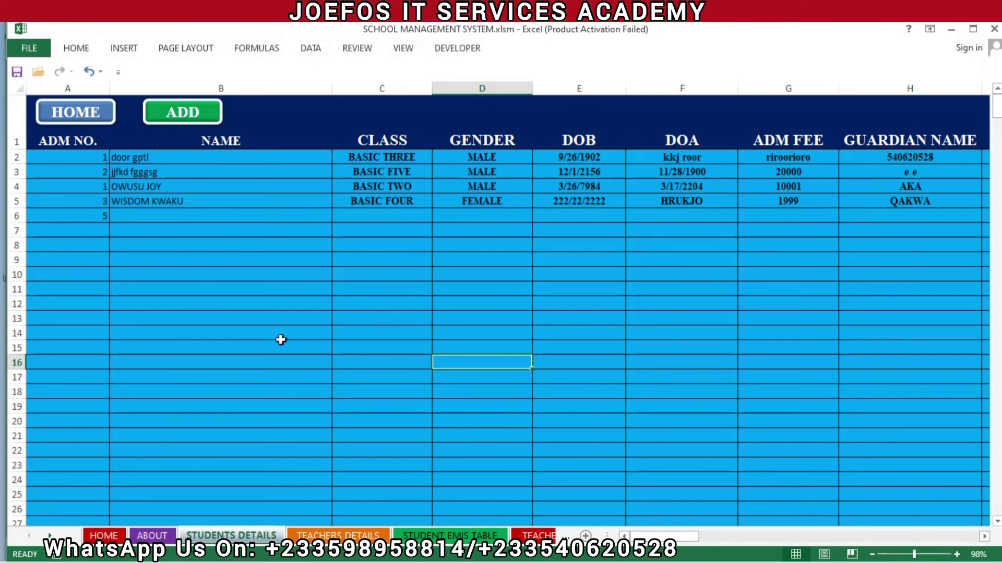
Clear the old student records in rows 2–6 and reopen the student entry form
{"action": "left_click_drag", "start_coordinate": [103, 159], "coordinate": [832, 217]}
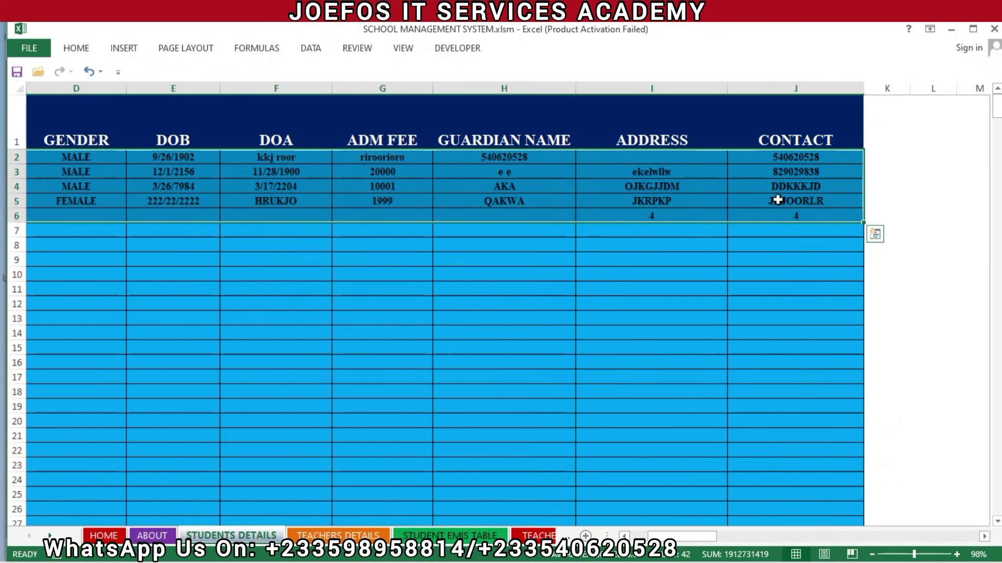
{"action": "right_click", "coordinate": [779, 202]}
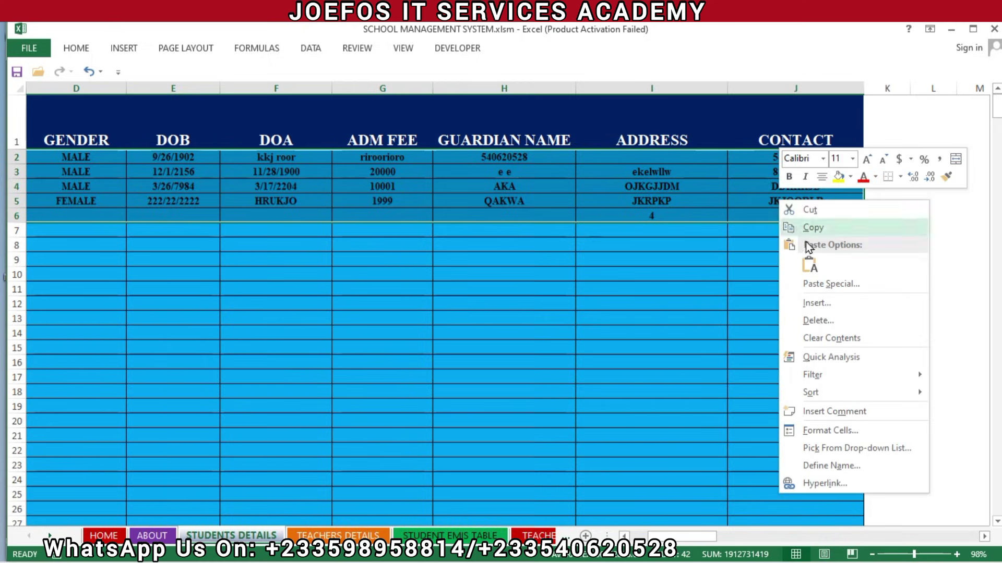
{"action": "left_click", "coordinate": [827, 338]}
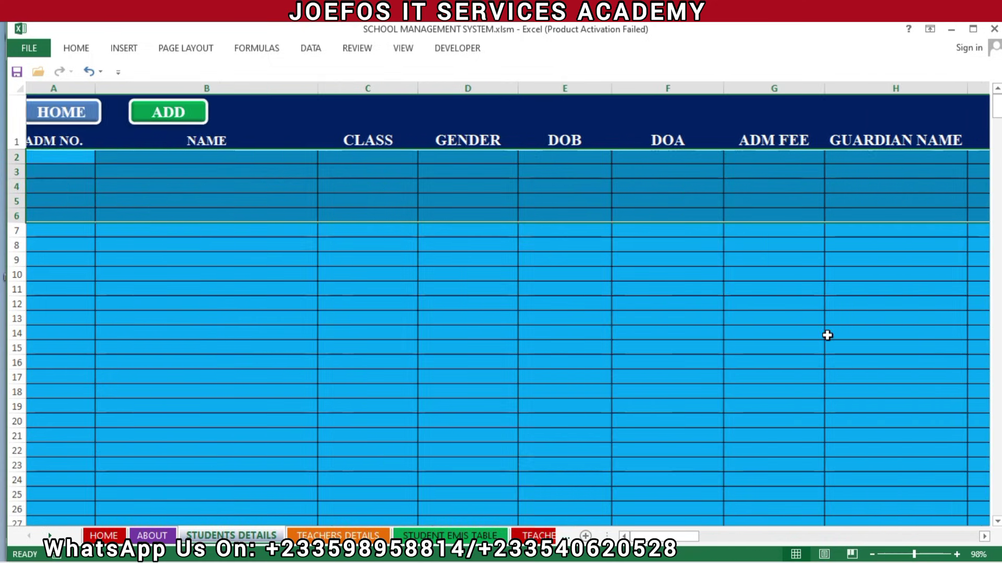
{"action": "left_click", "coordinate": [454, 275]}
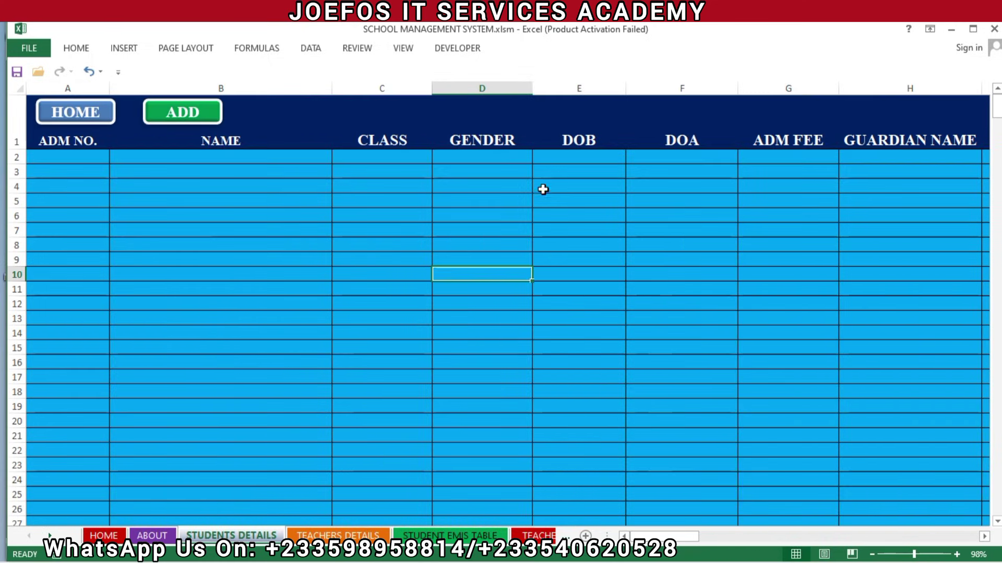
{"action": "left_click", "coordinate": [166, 112]}
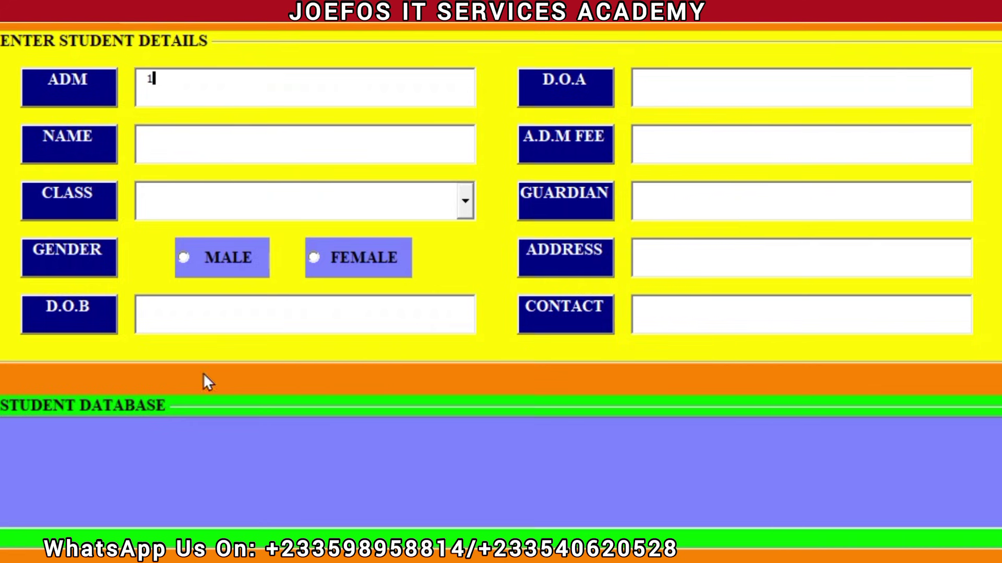
Enter the student's full name after the missing-name warning and try saving
{"action": "left_click", "coordinate": [496, 558]}
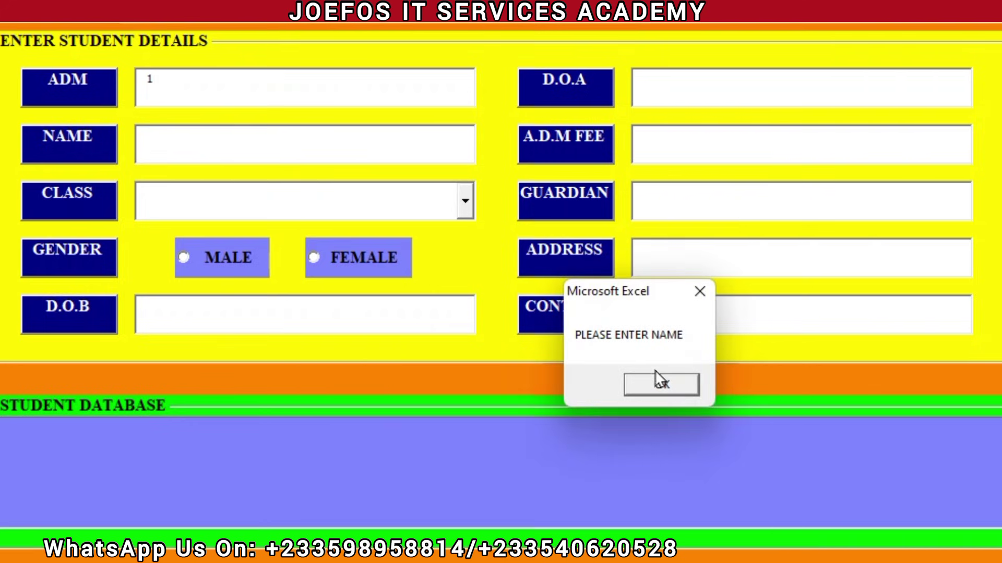
{"action": "left_click", "coordinate": [662, 386]}
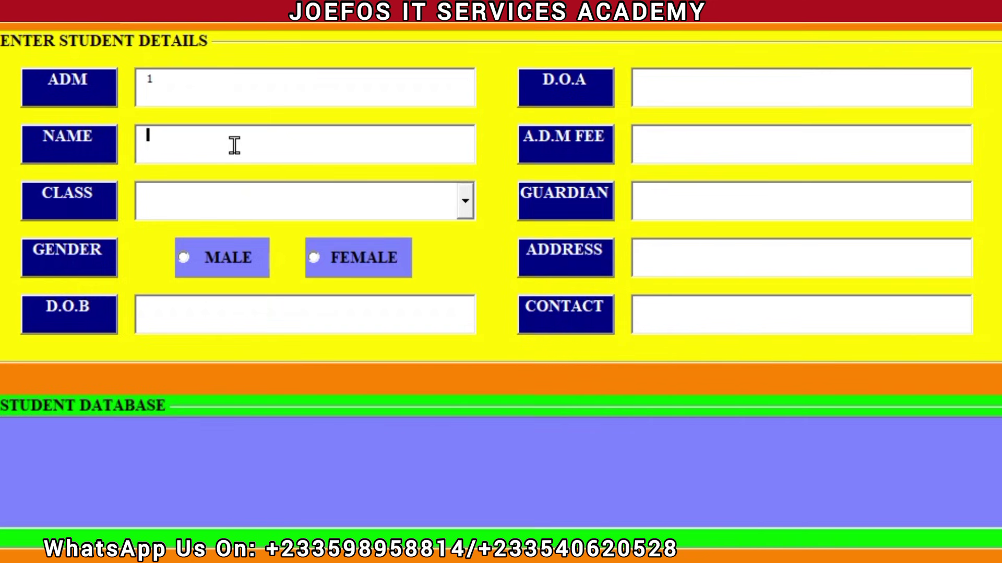
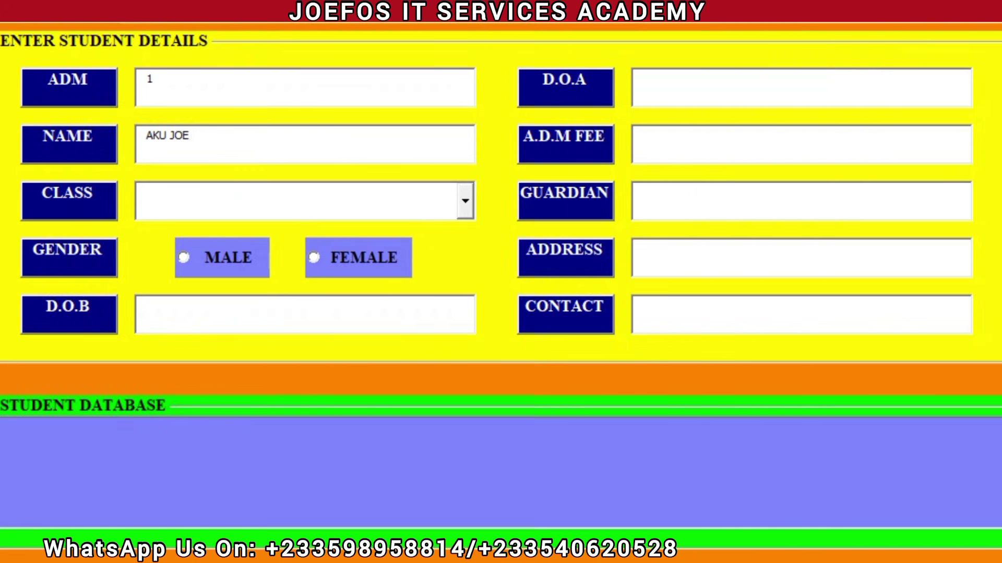
{"action": "key", "text": "Return"}
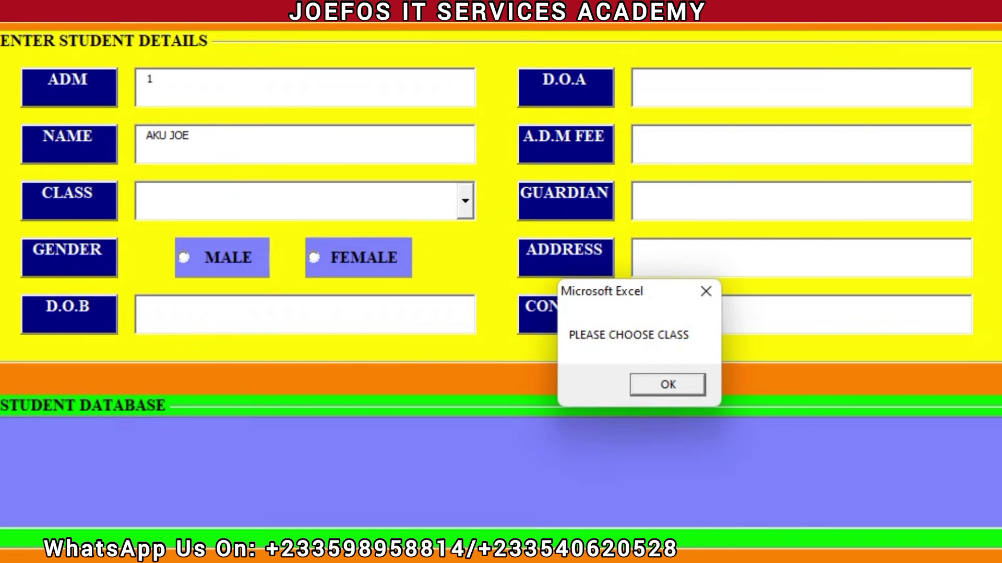
Set the class to BASIC TWO and gender to MALE, then try saving again
{"action": "left_click", "coordinate": [640, 391]}
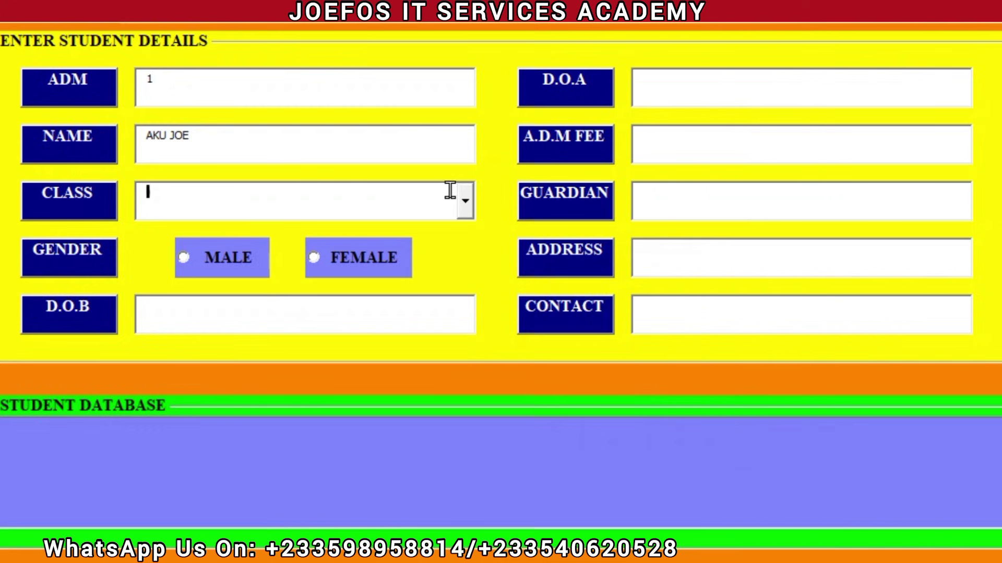
{"action": "left_click", "coordinate": [465, 201]}
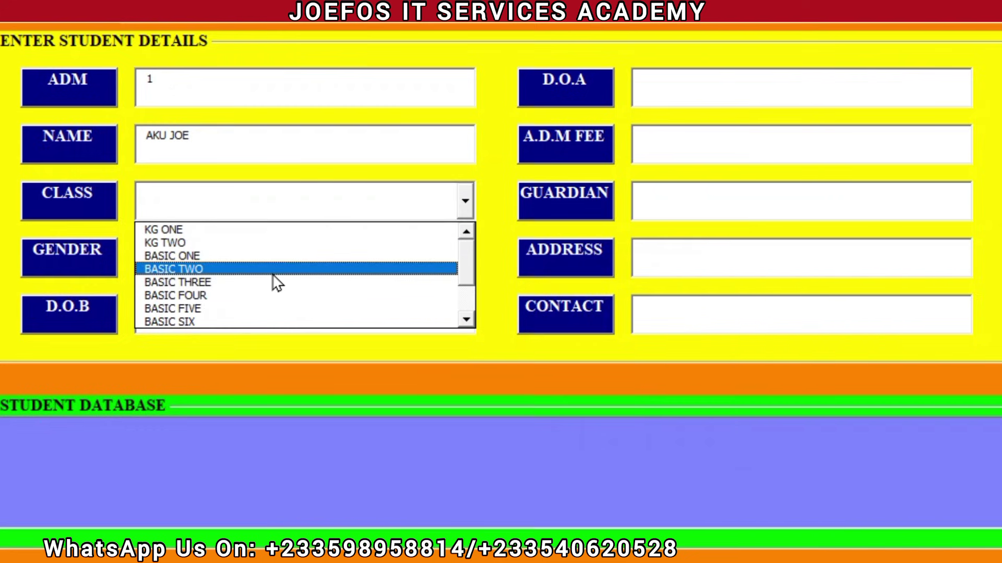
{"action": "left_click", "coordinate": [250, 275]}
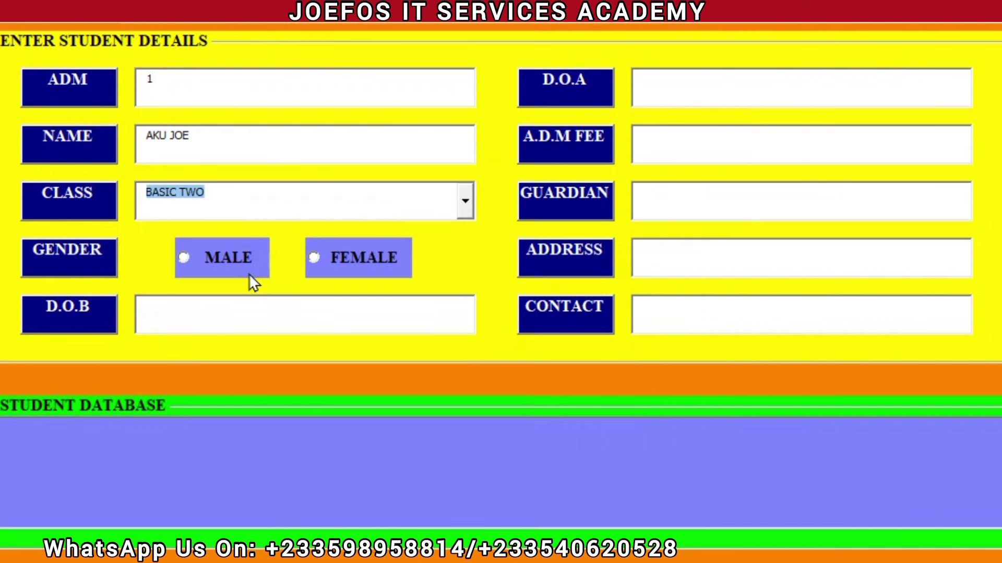
{"action": "left_click", "coordinate": [184, 258]}
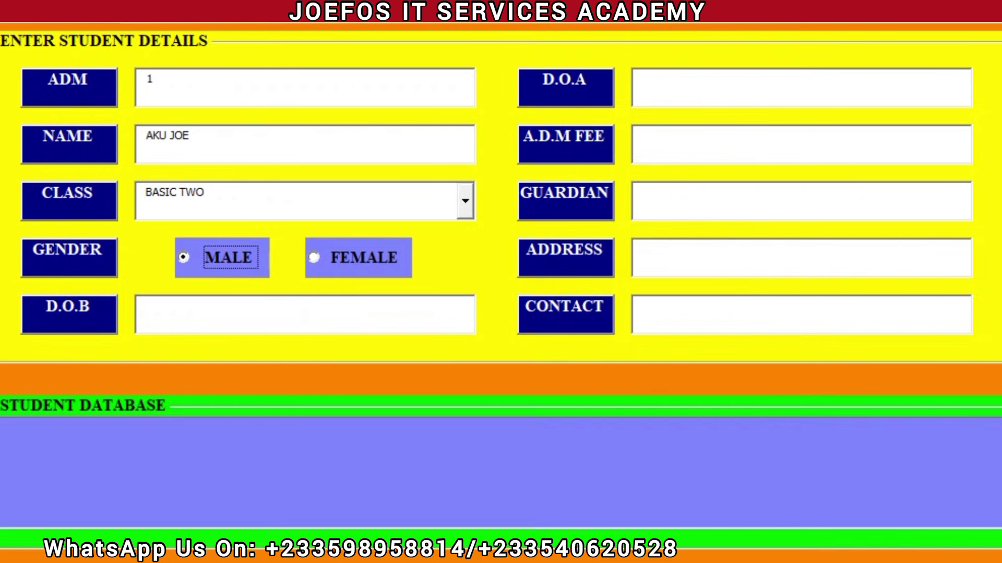
{"action": "left_click", "coordinate": [198, 548]}
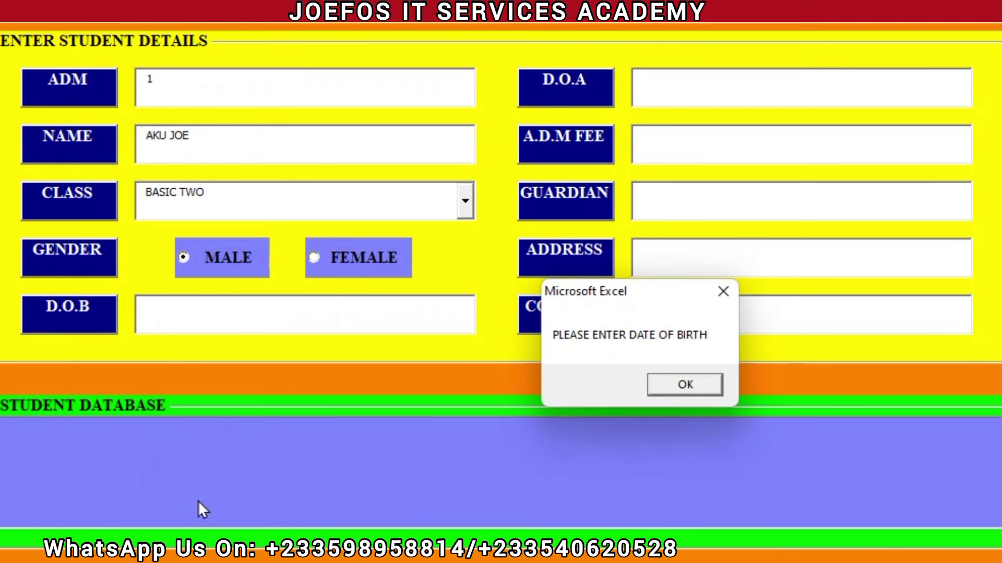
Enter date of birth 20/01/2020 and try saving the record
{"action": "left_click", "coordinate": [687, 387]}
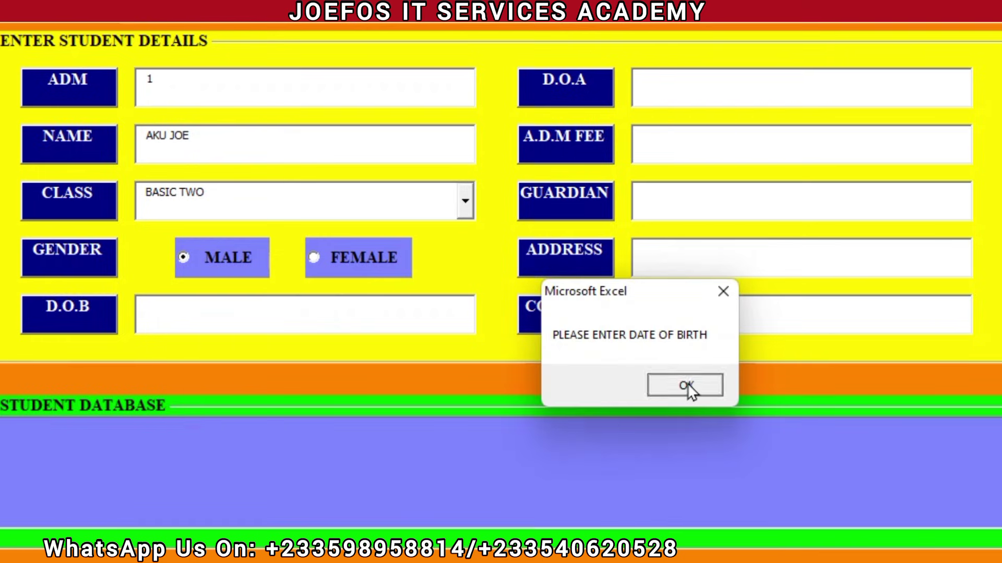
{"action": "type", "text": "2"}
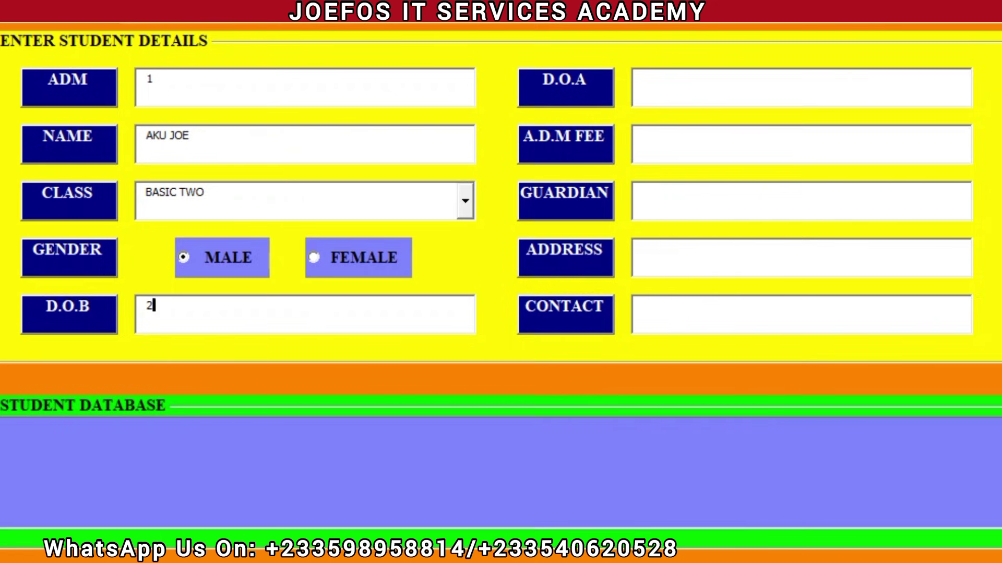
{"action": "type", "text": "0/01/22"}
{"action": "key", "text": "BackSpace"}
{"action": "type", "text": "020"}
{"action": "key", "text": "Return"}
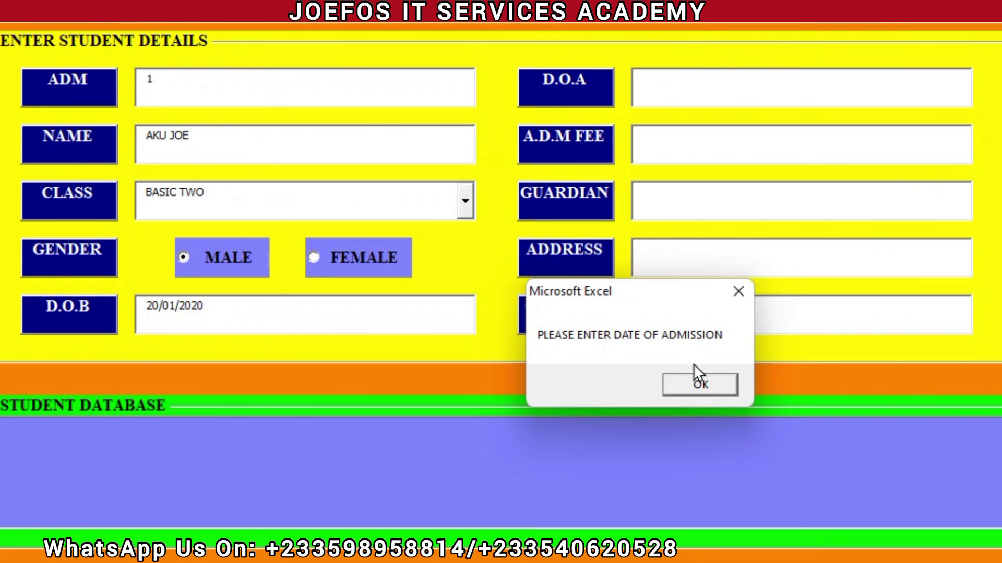
Enter admission date 10/12/2024 and dismiss the missing admission fee warning
{"action": "left_click", "coordinate": [699, 387]}
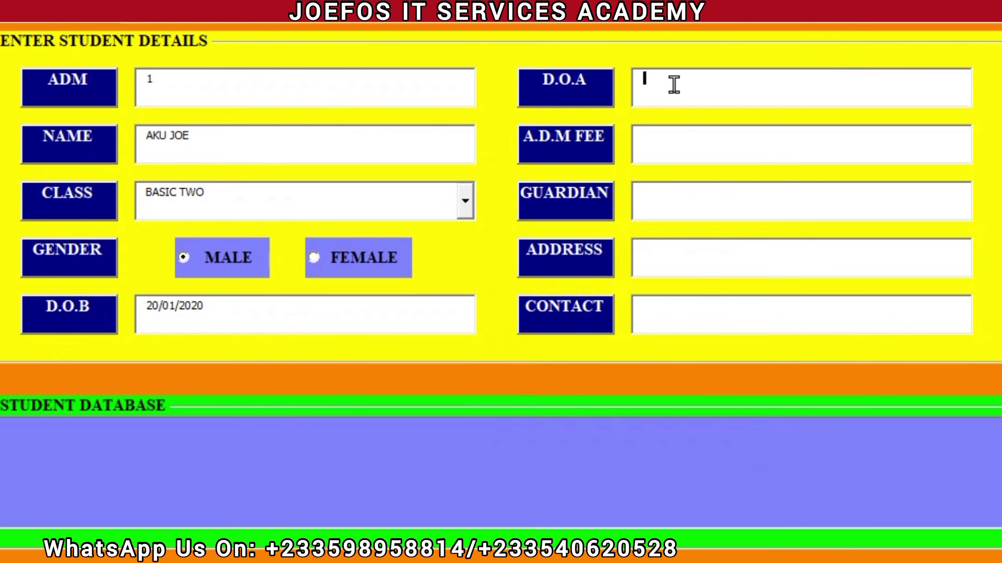
{"action": "type", "text": "10/12/2024"}
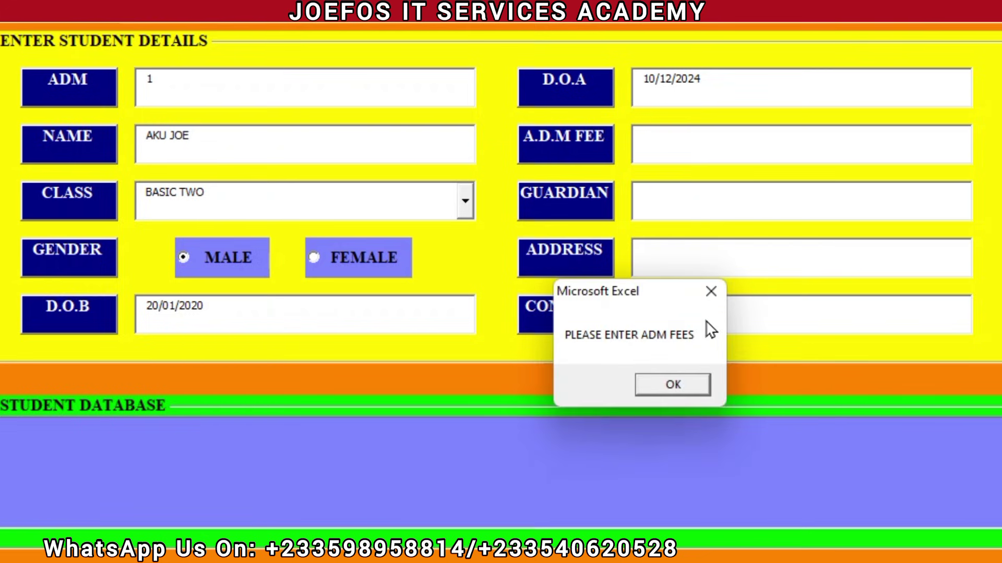
{"action": "left_click", "coordinate": [674, 385]}
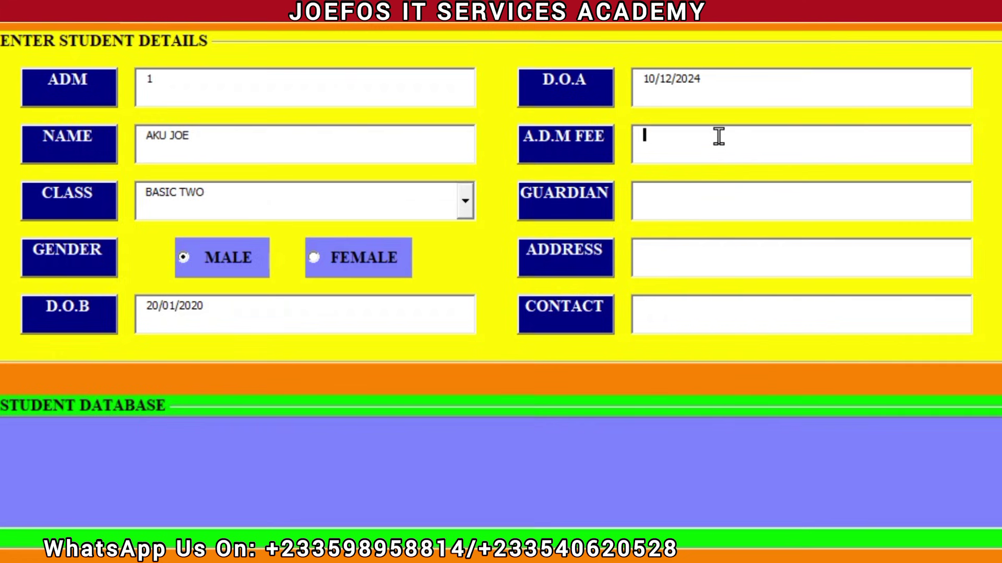
Enter admission fee 1000 and the guardian's name, then try saving the record
{"action": "type", "text": "1000"}
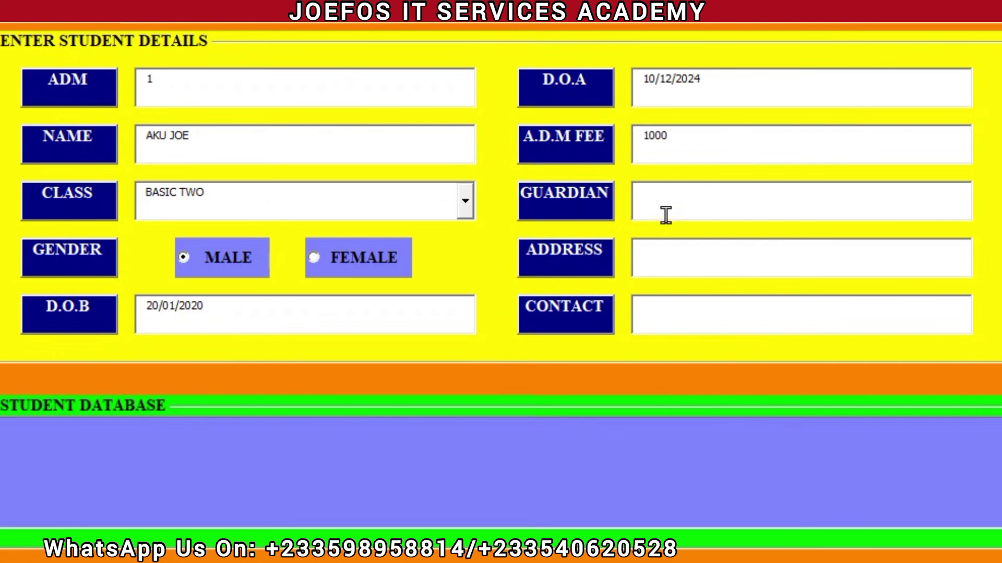
{"action": "key", "text": "Return"}
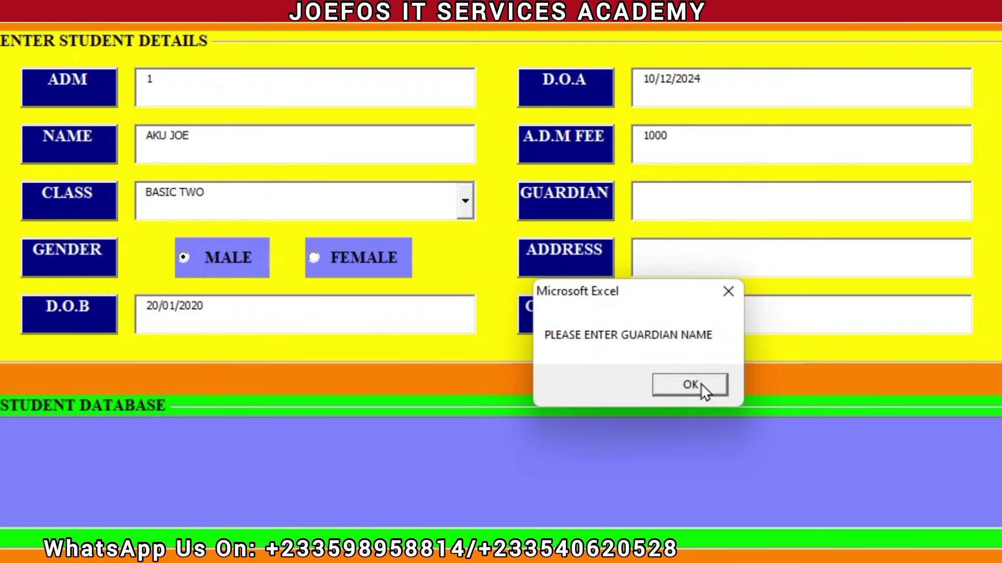
{"action": "left_click", "coordinate": [717, 386]}
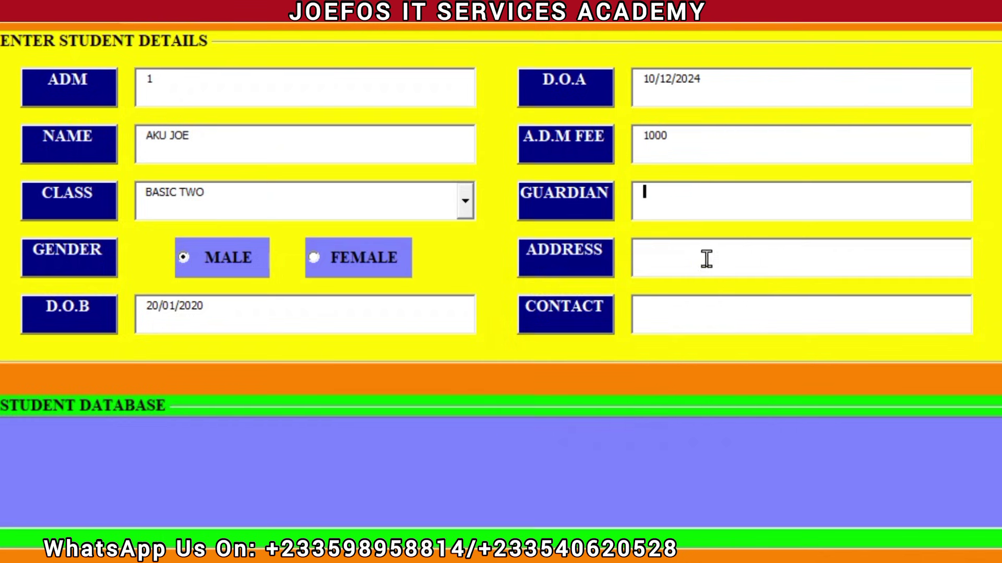
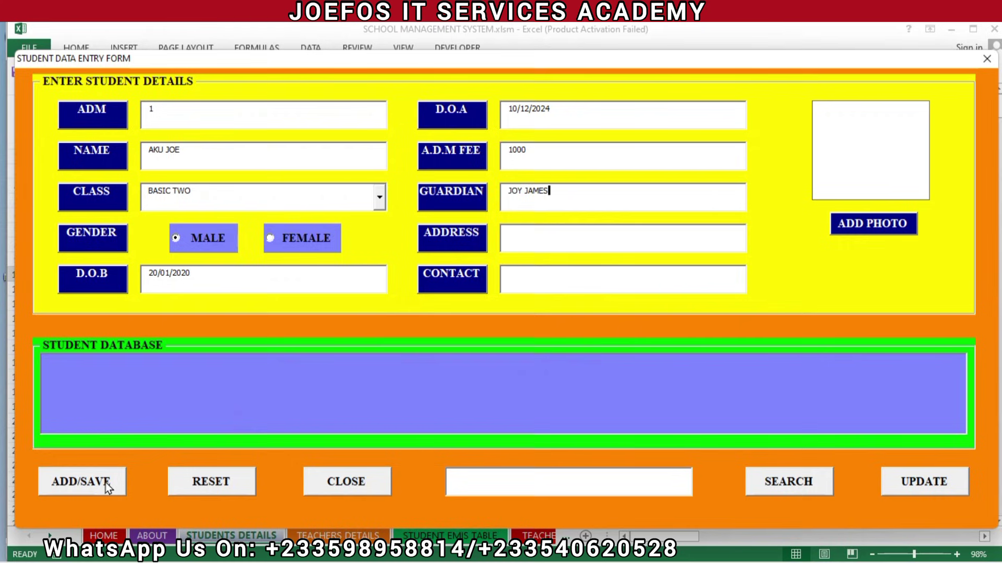
{"action": "left_click", "coordinate": [107, 487]}
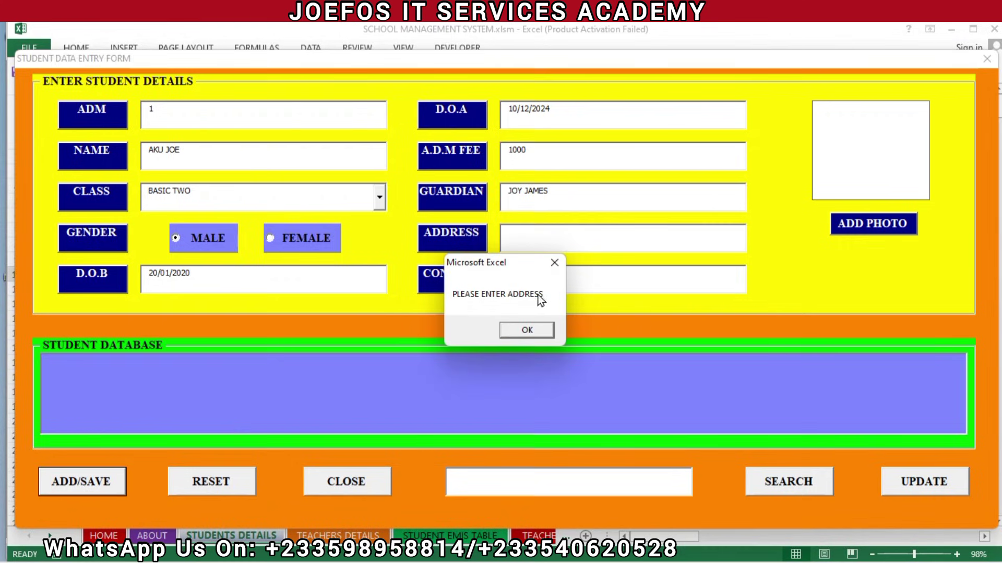
Fill in the address field with an e-mail address and the contact phone number
{"action": "left_click", "coordinate": [527, 330]}
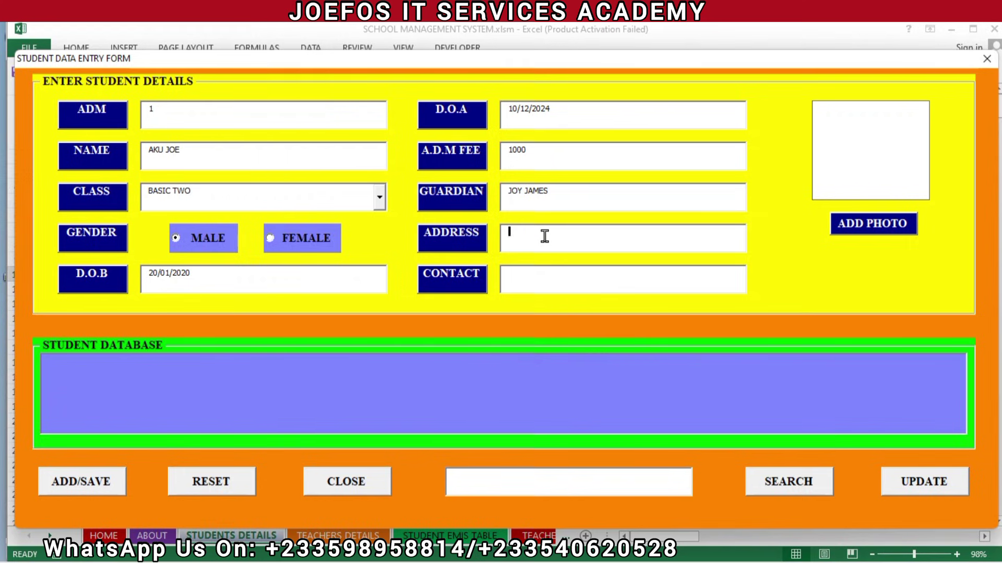
{"action": "left_click", "coordinate": [107, 486]}
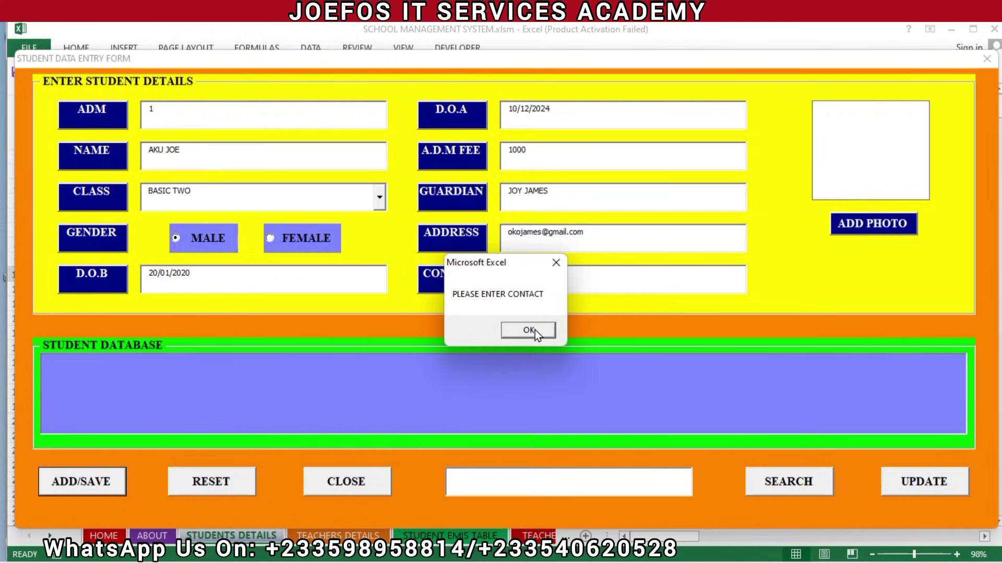
{"action": "left_click", "coordinate": [535, 329]}
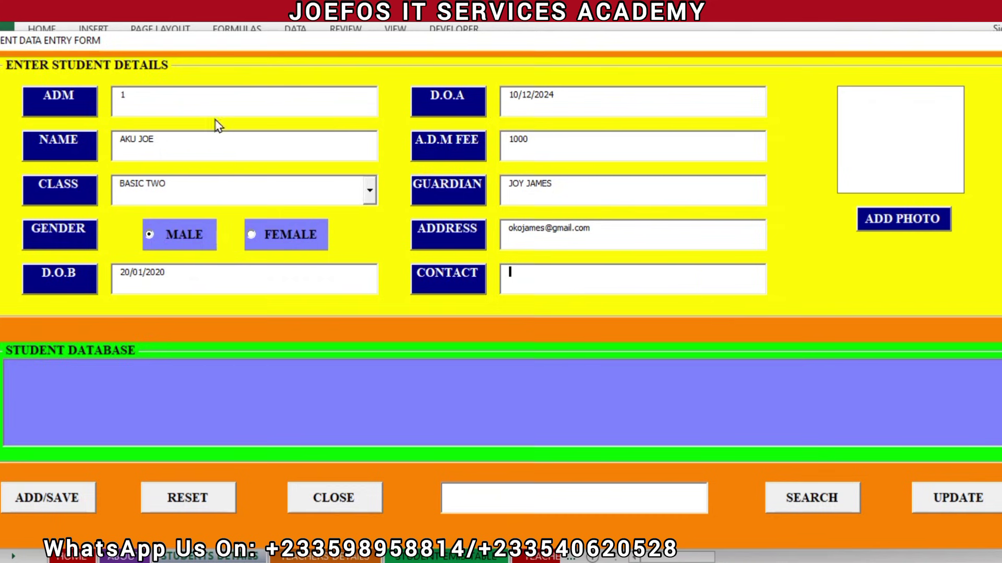
Attach PASSPORT 2.jpg from Downloads as the student's photo and save the record
{"action": "left_click", "coordinate": [895, 228]}
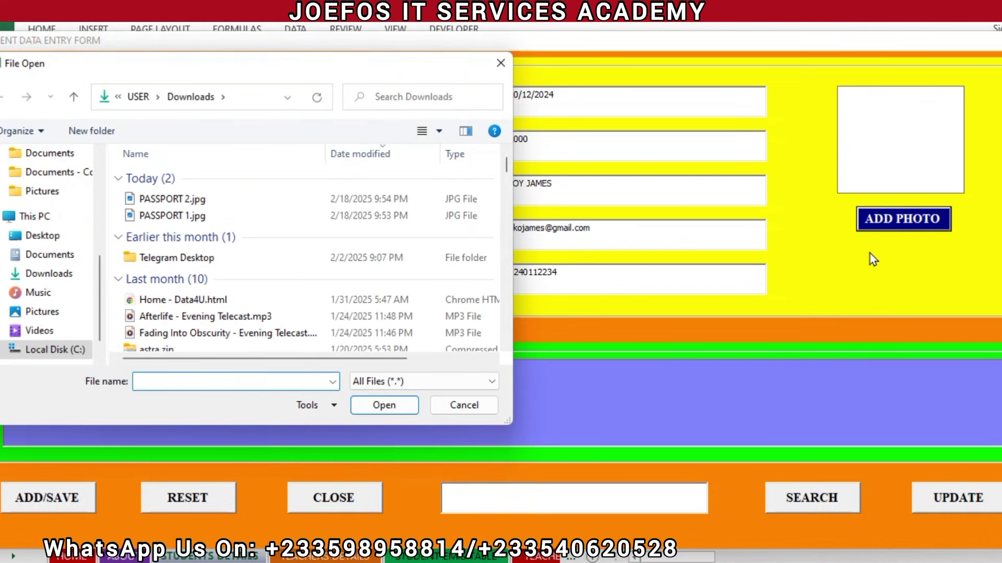
{"action": "left_click", "coordinate": [452, 411]}
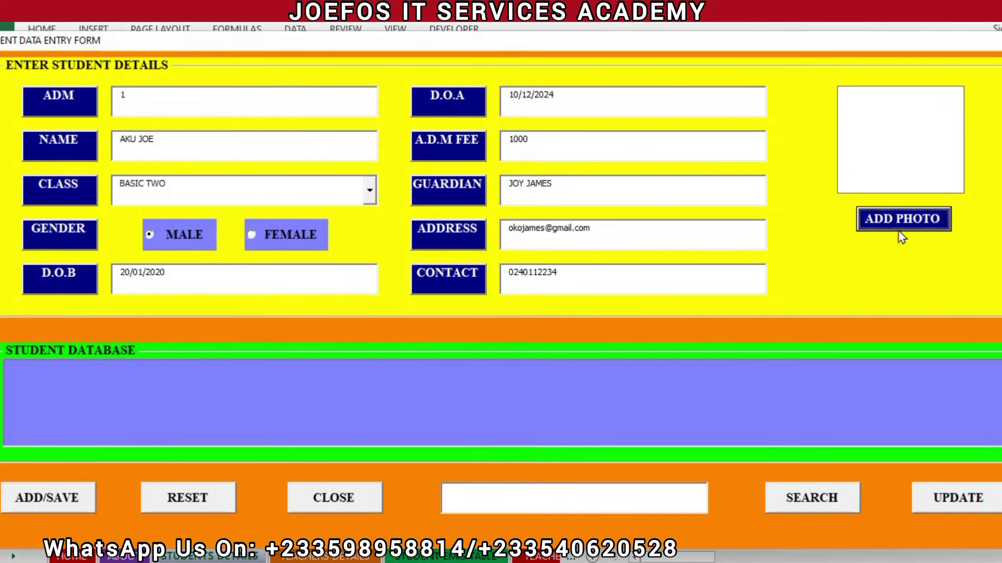
{"action": "left_click", "coordinate": [898, 221]}
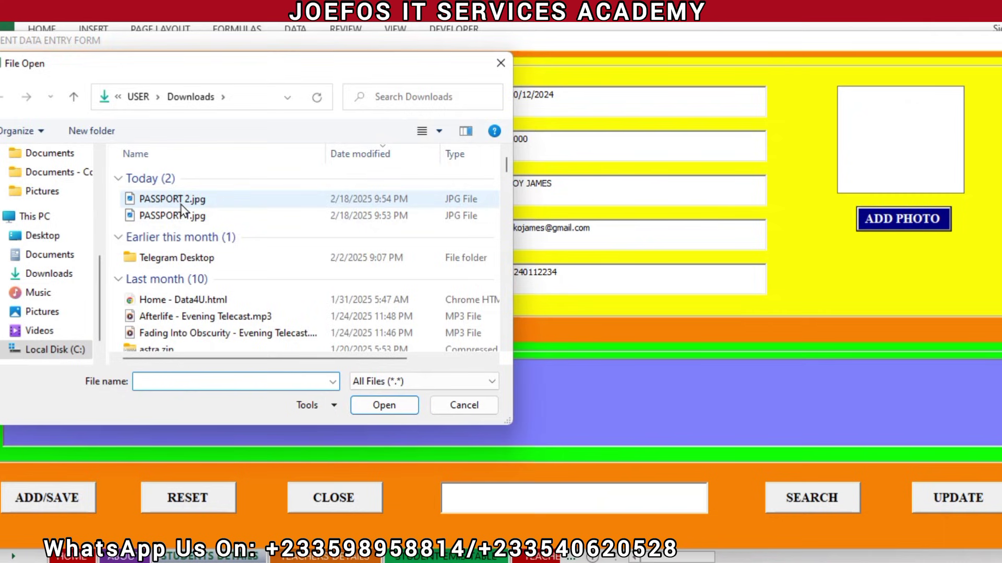
{"action": "left_click", "coordinate": [201, 204]}
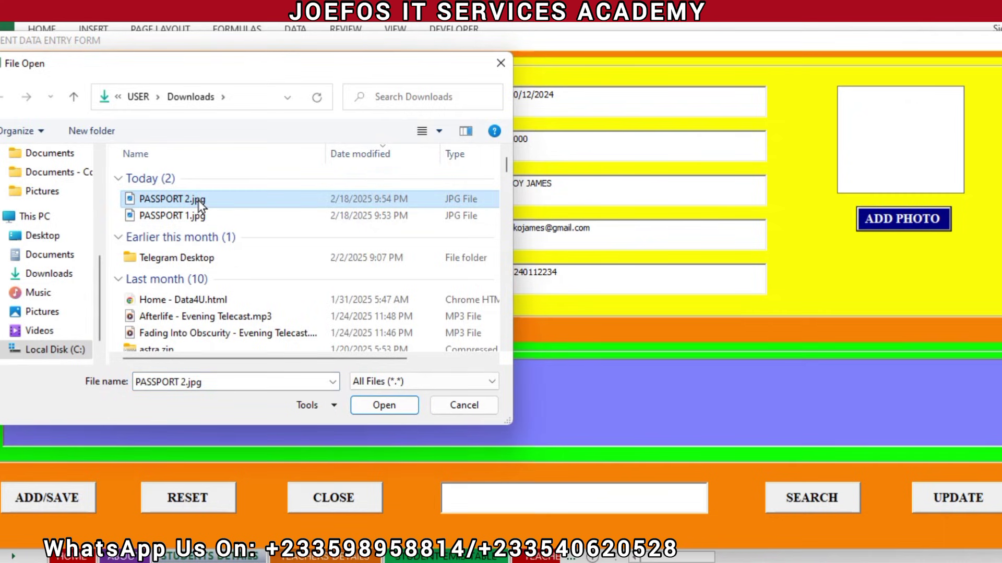
{"action": "left_click", "coordinate": [384, 405]}
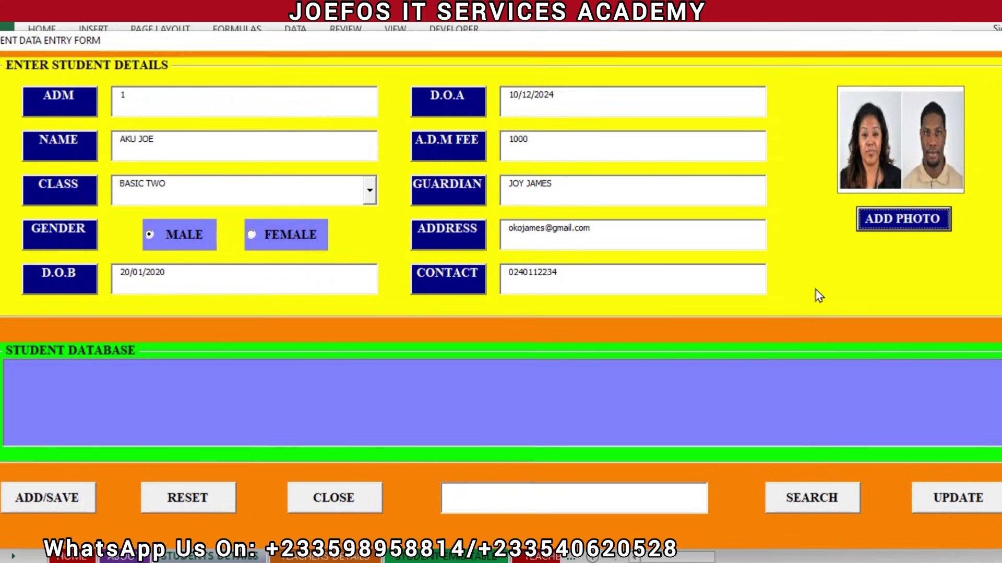
{"action": "left_click", "coordinate": [56, 502]}
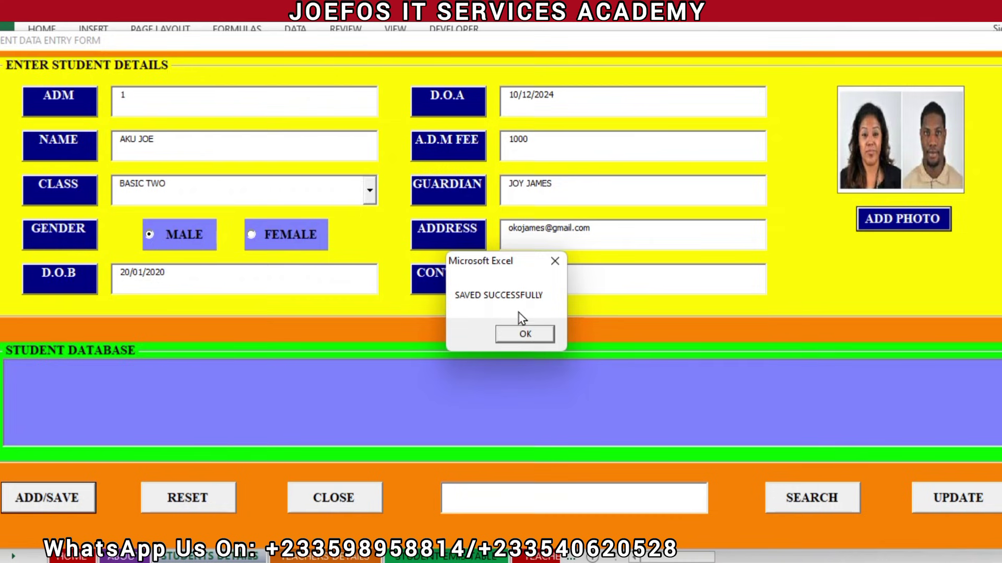
Acknowledge the 'SAVED SUCCESSFULLY' message so the form resets to admission number 2
{"action": "left_click", "coordinate": [538, 335]}
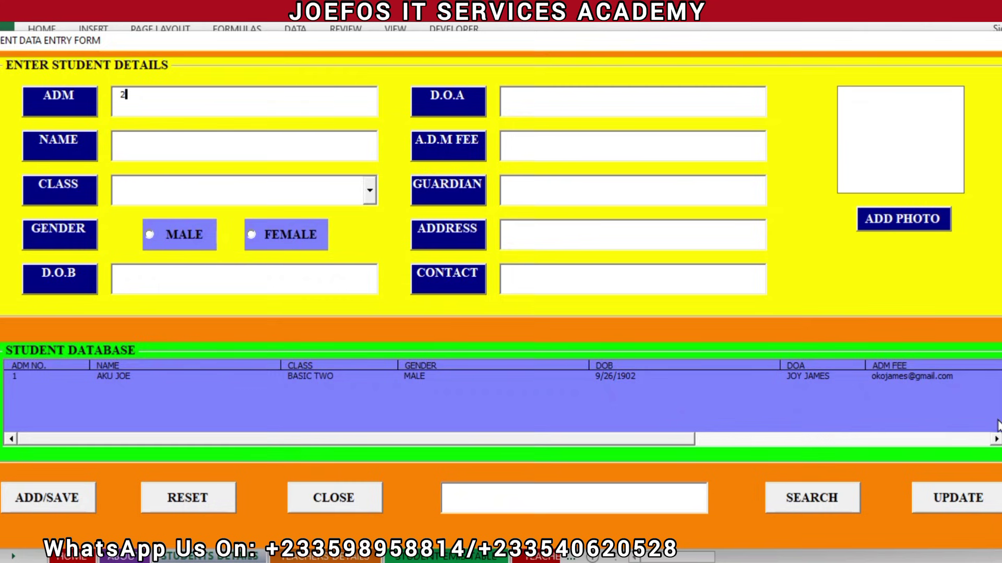
{"action": "left_click", "coordinate": [996, 438]}
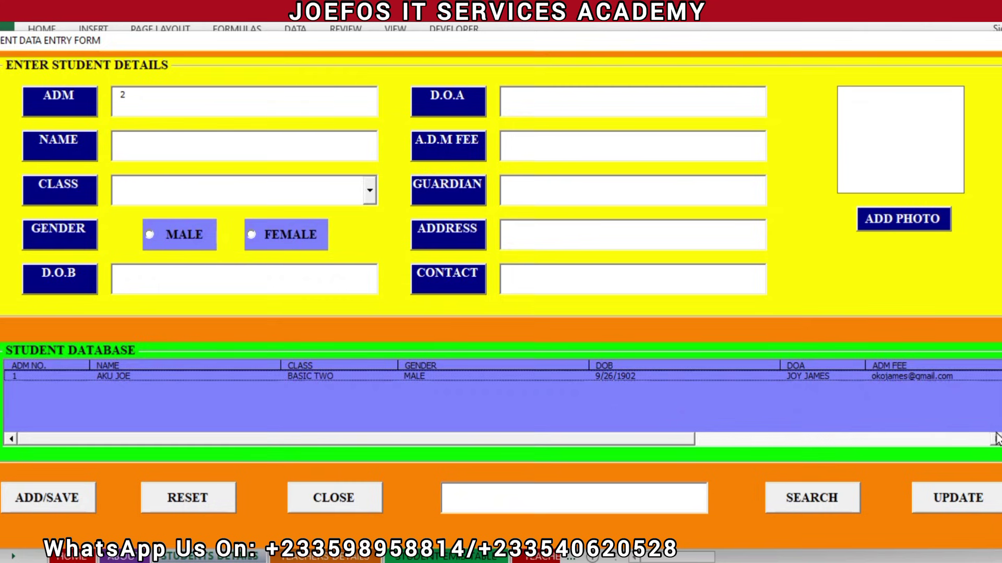
{"action": "left_click", "coordinate": [997, 438]}
{"action": "left_click", "coordinate": [996, 441]}
{"action": "left_click", "coordinate": [996, 440]}
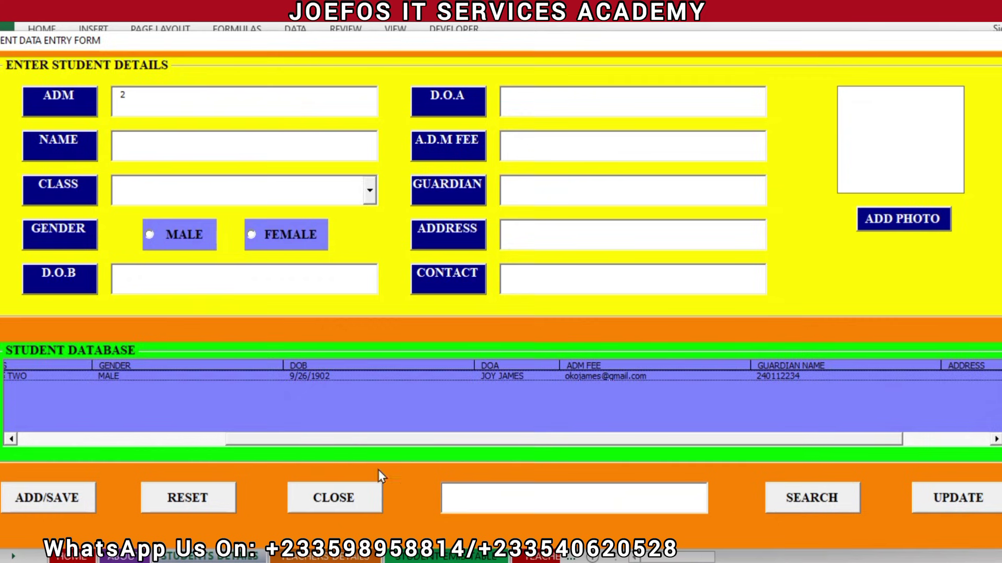
{"action": "left_click", "coordinate": [943, 496]}
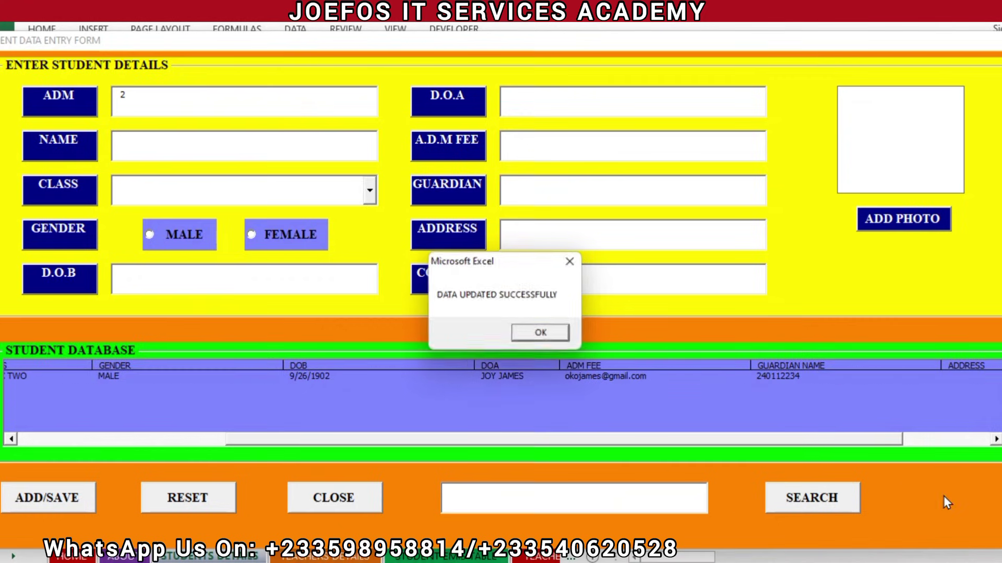
{"action": "left_click", "coordinate": [557, 336]}
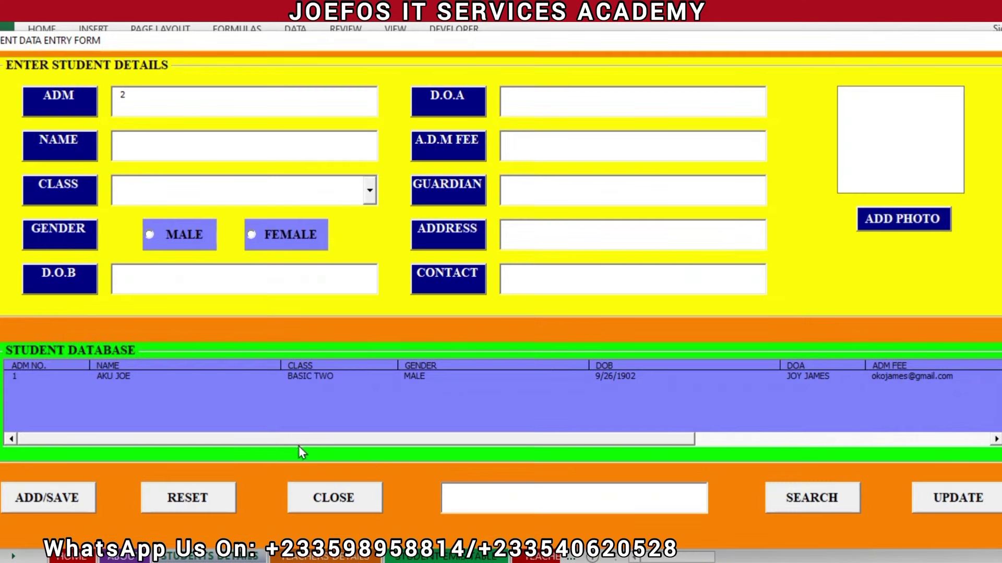
{"action": "left_click", "coordinate": [201, 506]}
Close the entry form to reveal the saved record on the students details sheet
{"action": "left_click", "coordinate": [333, 502]}
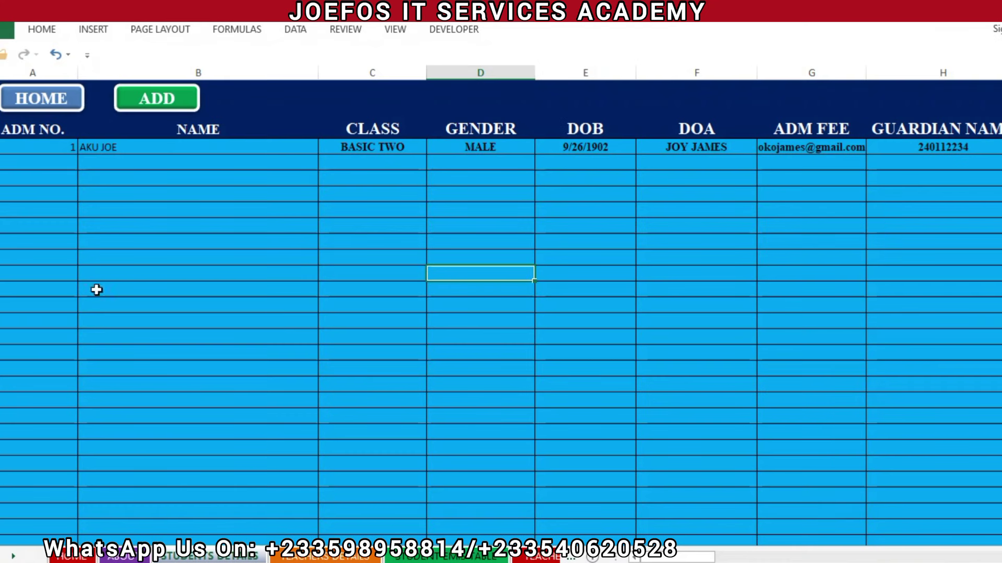